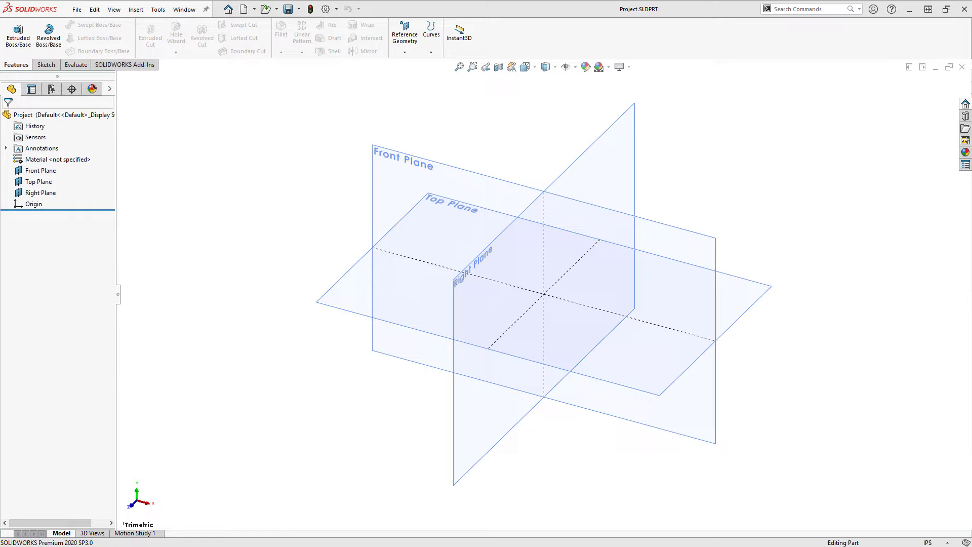
Create Axis1 at the intersection of Front Plane and Right Plane using the Two Planes option.
left_click(407, 52)
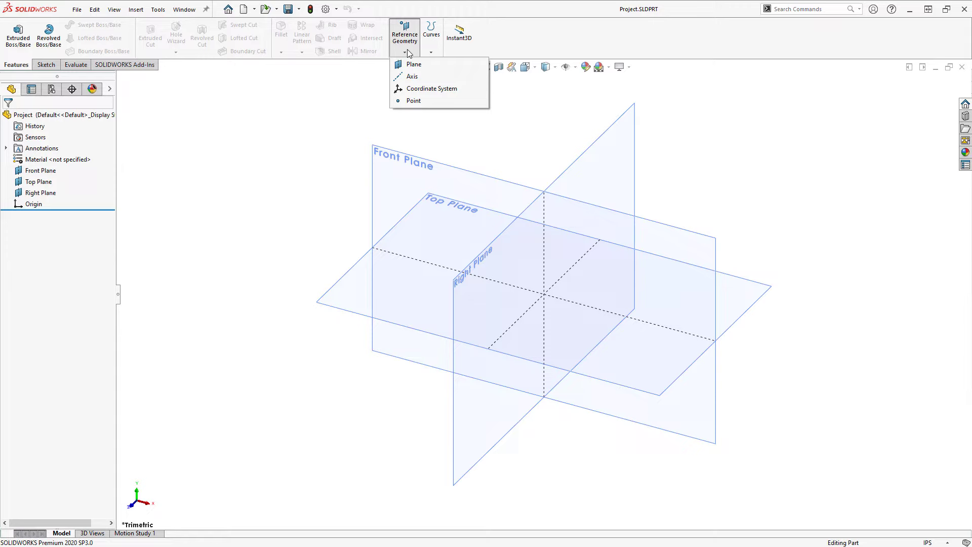
left_click(408, 77)
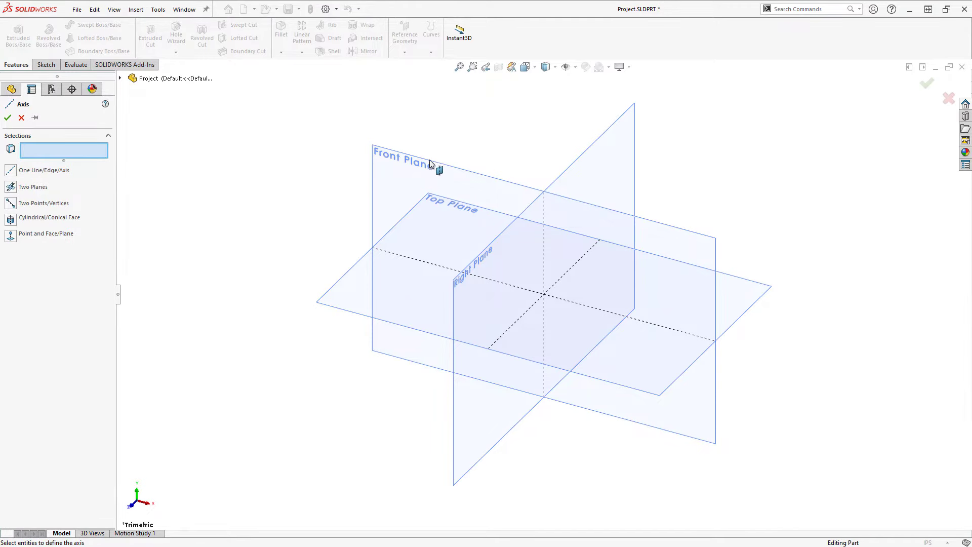
left_click(427, 174)
left_click(607, 175)
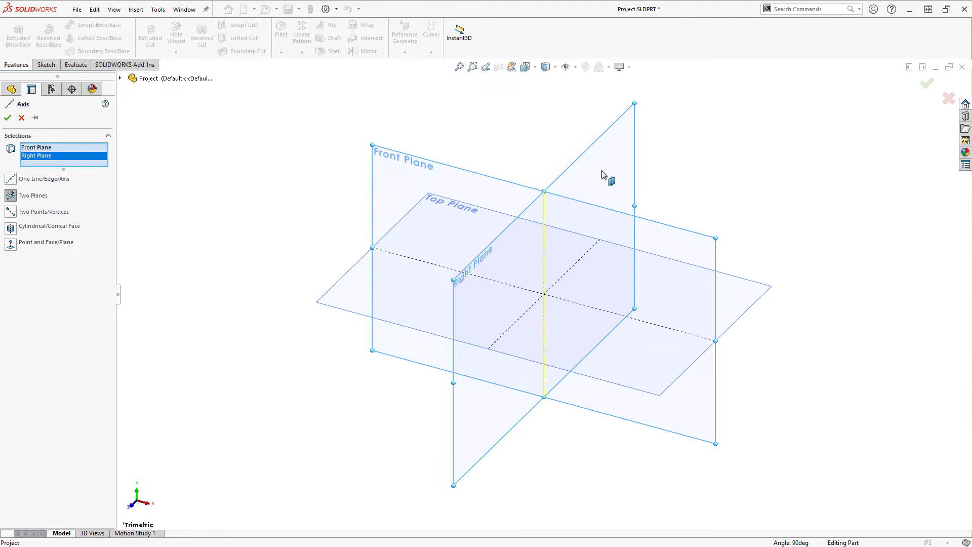
right_click(581, 171)
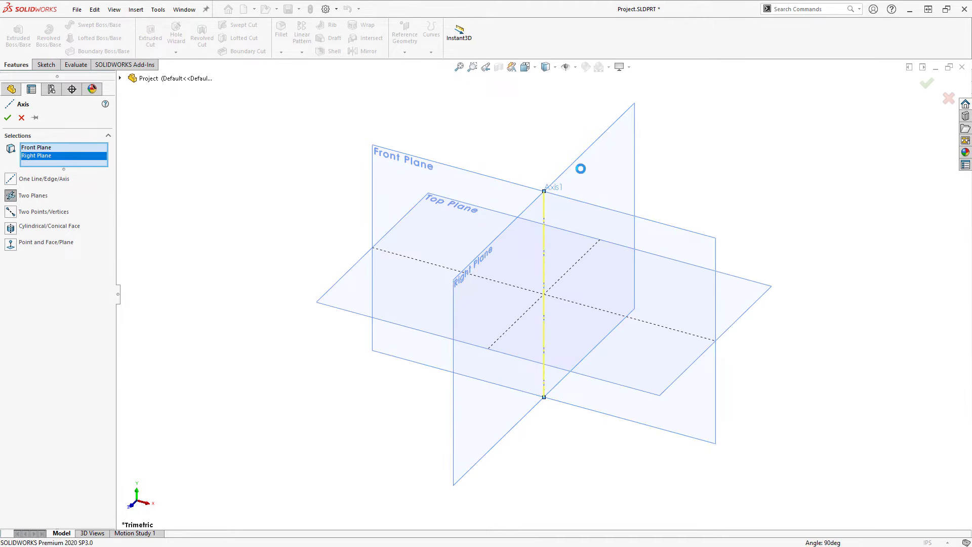
left_click(508, 142)
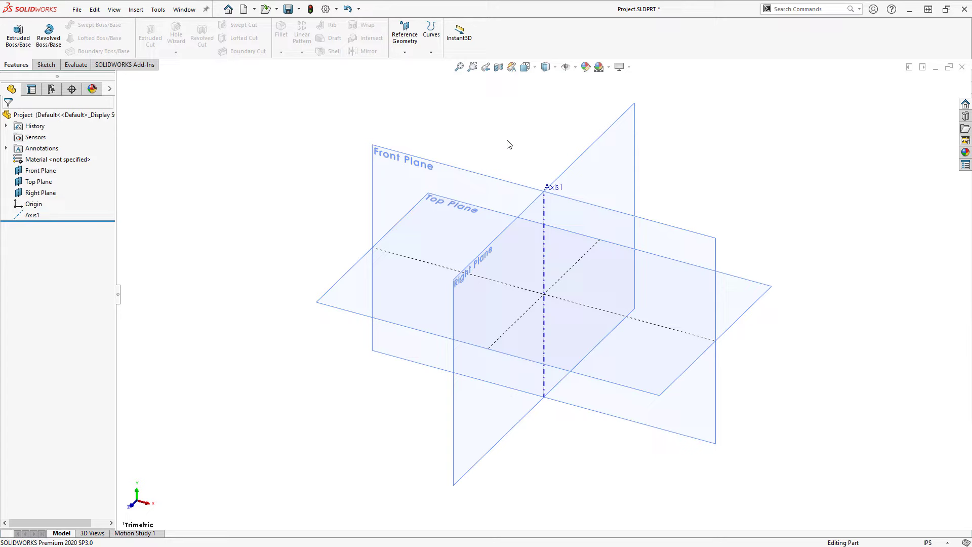
Create Plane1 through Axis1 at 45° to Front Plane, flipped, with Axis1 as a Project reference.
left_click(405, 52)
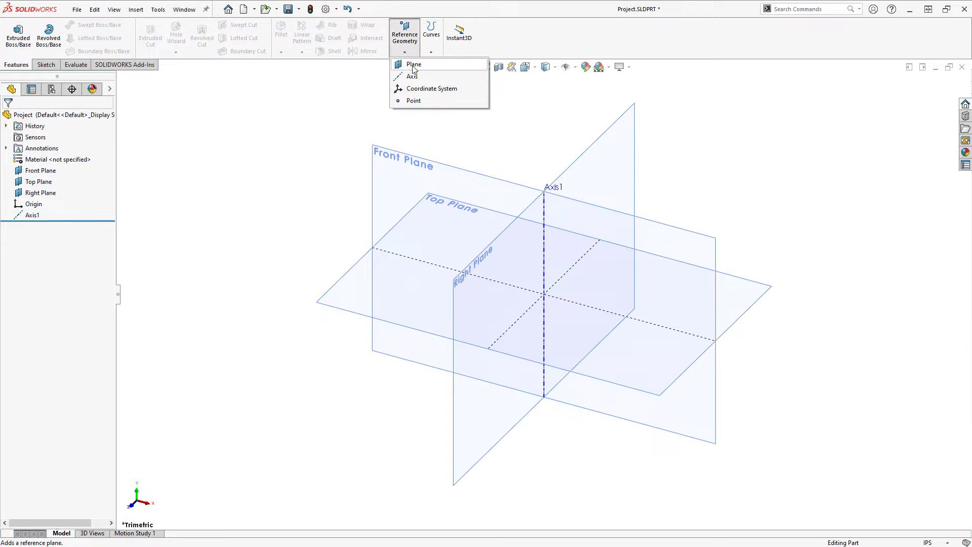
left_click(413, 65)
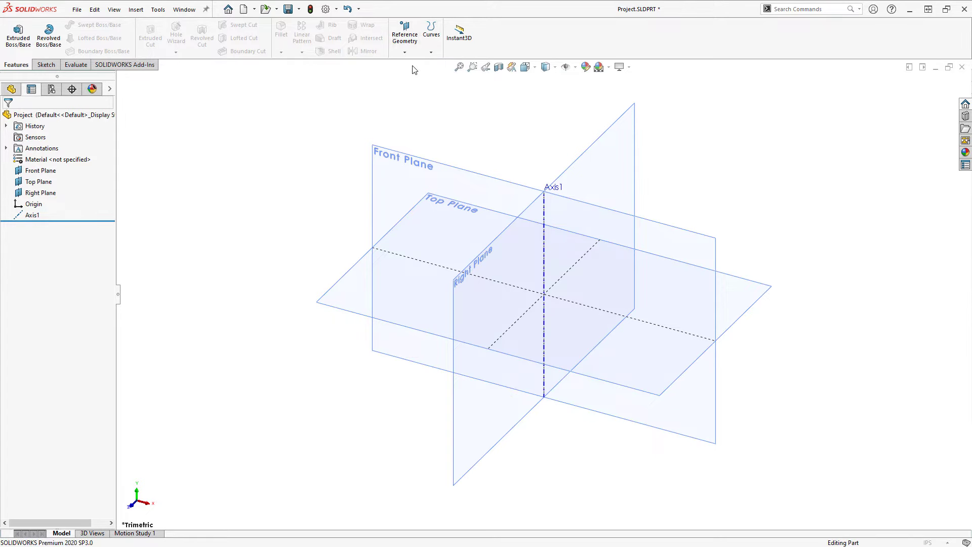
left_click(393, 168)
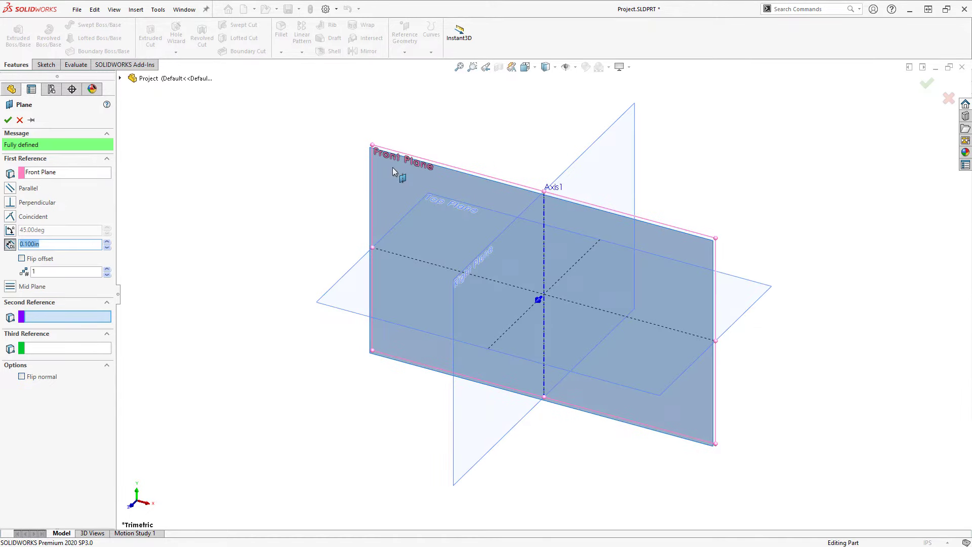
left_click(543, 205)
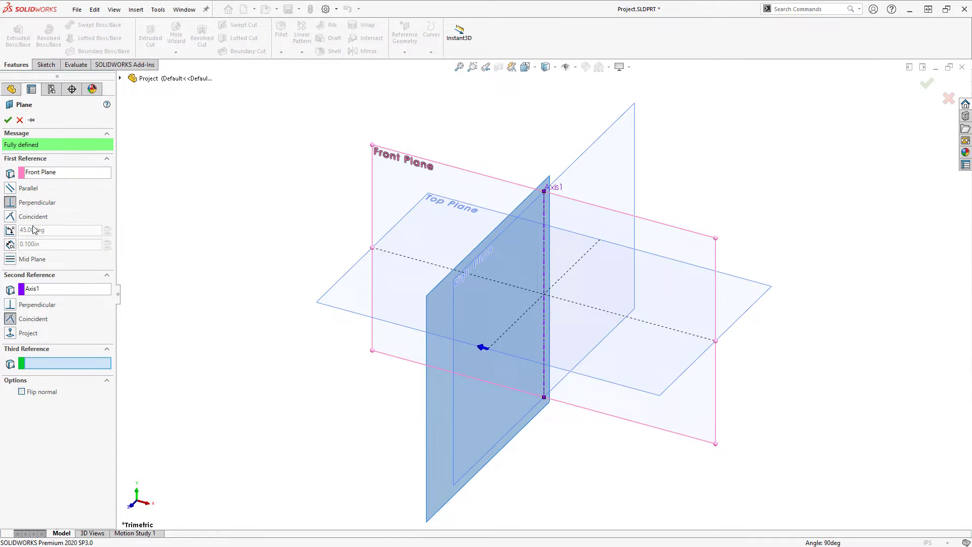
left_click(9, 233)
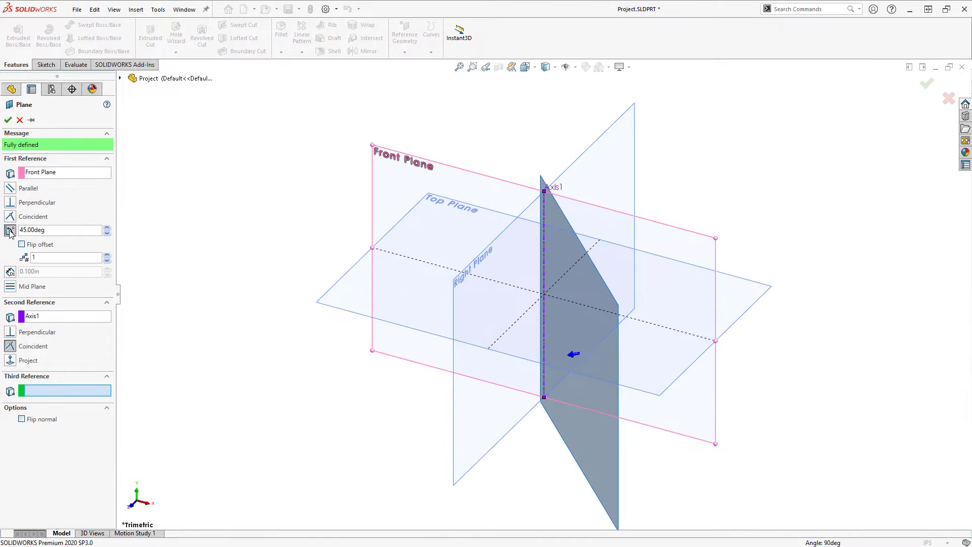
left_click(49, 246)
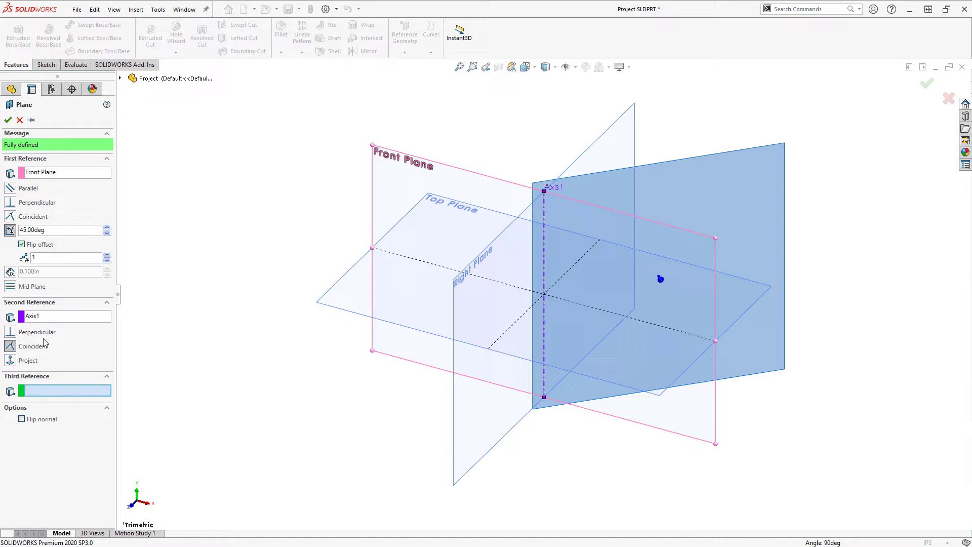
left_click(10, 360)
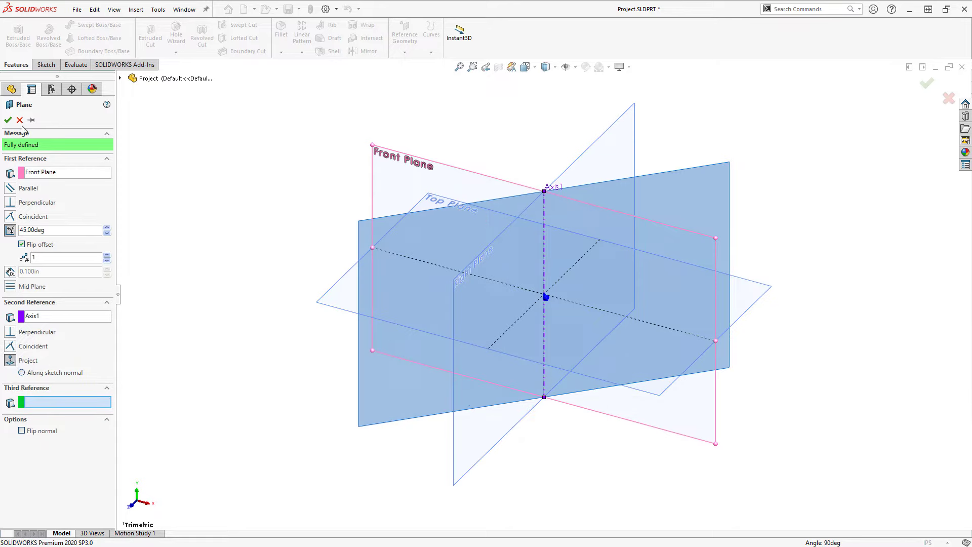
left_click(7, 120)
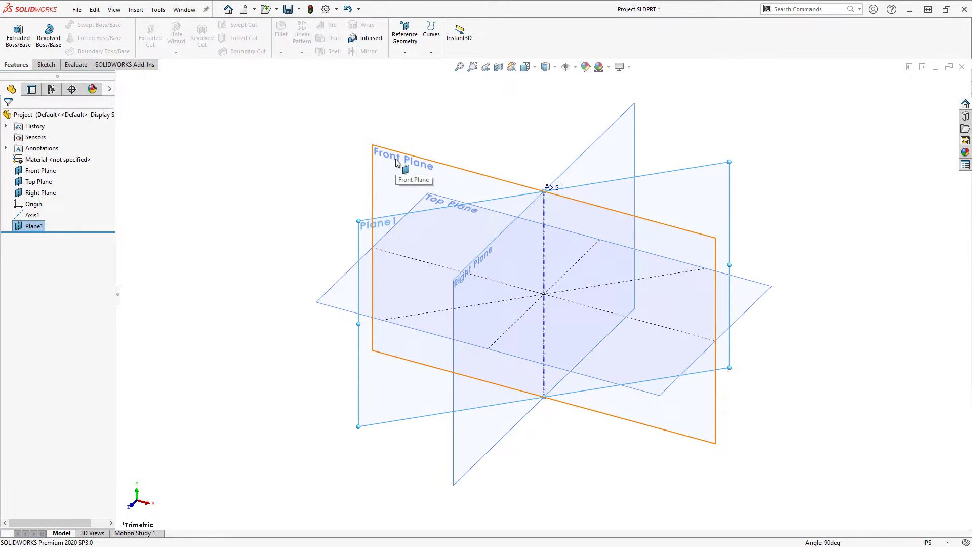
Sketch a vertical line upward from the origin on Plane1.
right_click(367, 233)
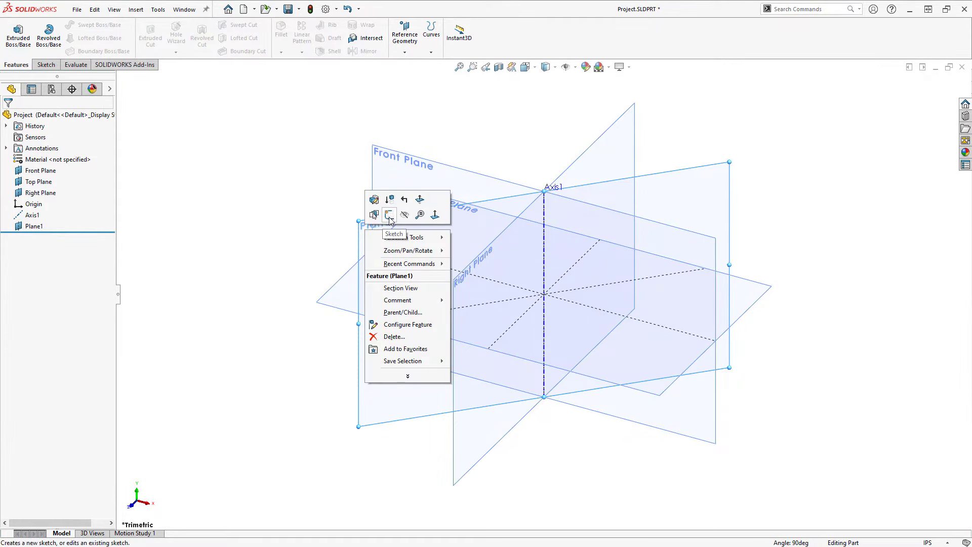
left_click(388, 216)
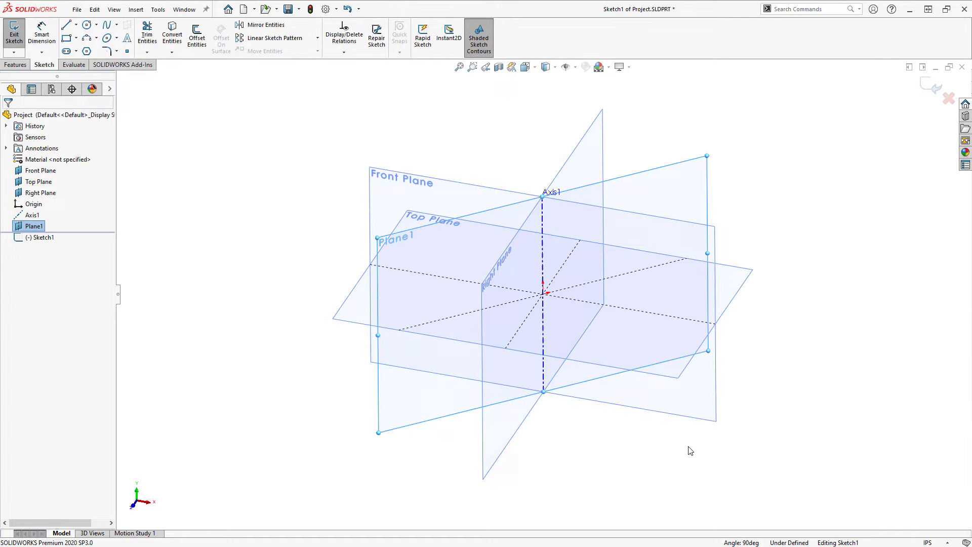
key("l")
left_click(543, 294)
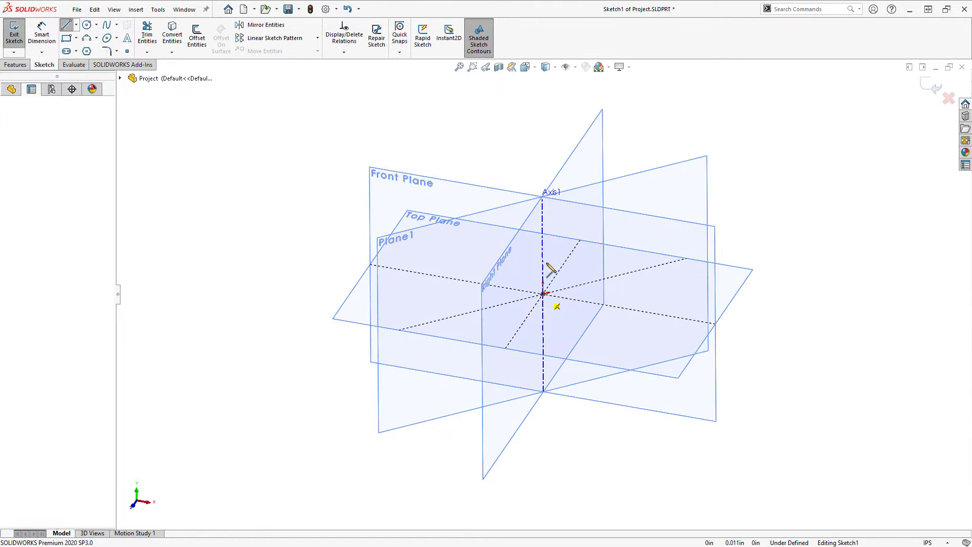
left_click(542, 154)
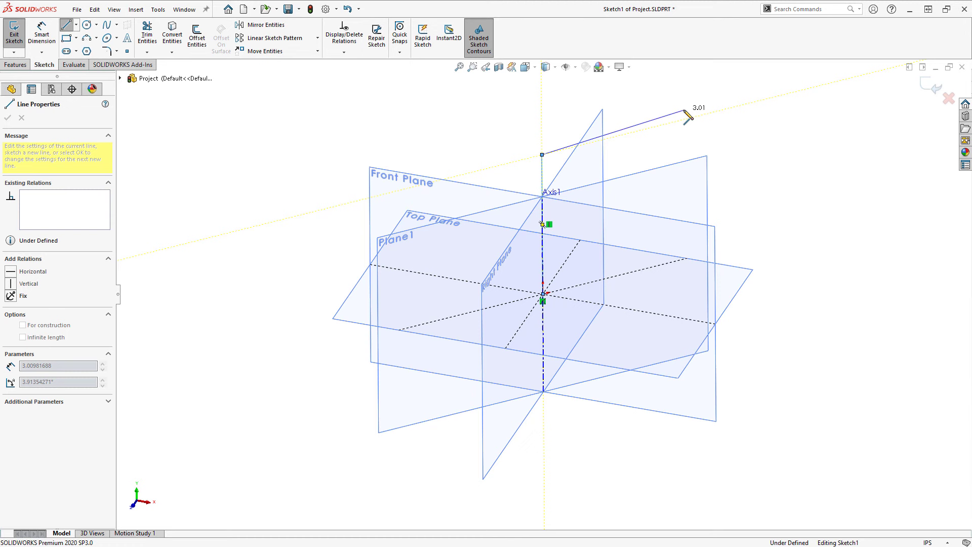
key("Escape")
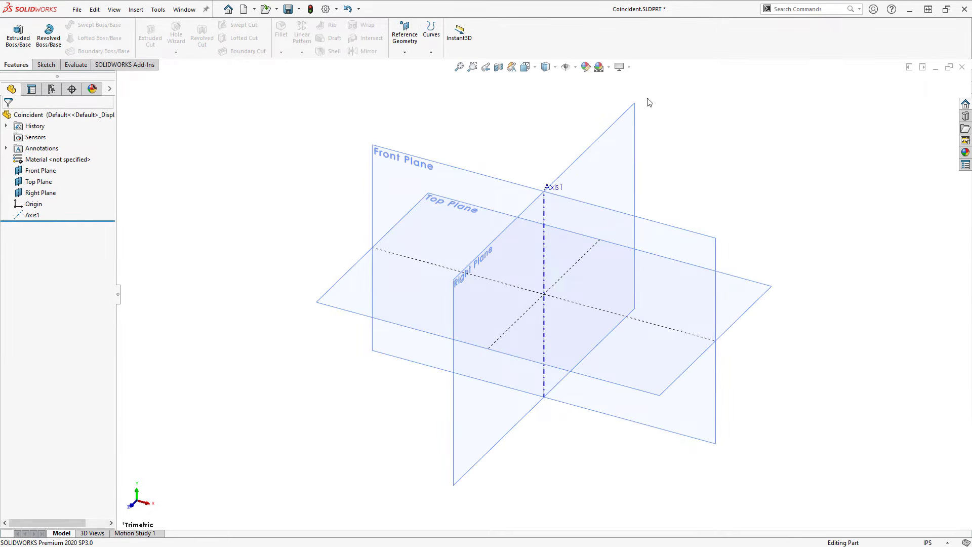
Add Plane1 through Axis1 at 45° to Front Plane, flipped, keeping Axis1 Coincident.
left_click(410, 40)
left_click(414, 65)
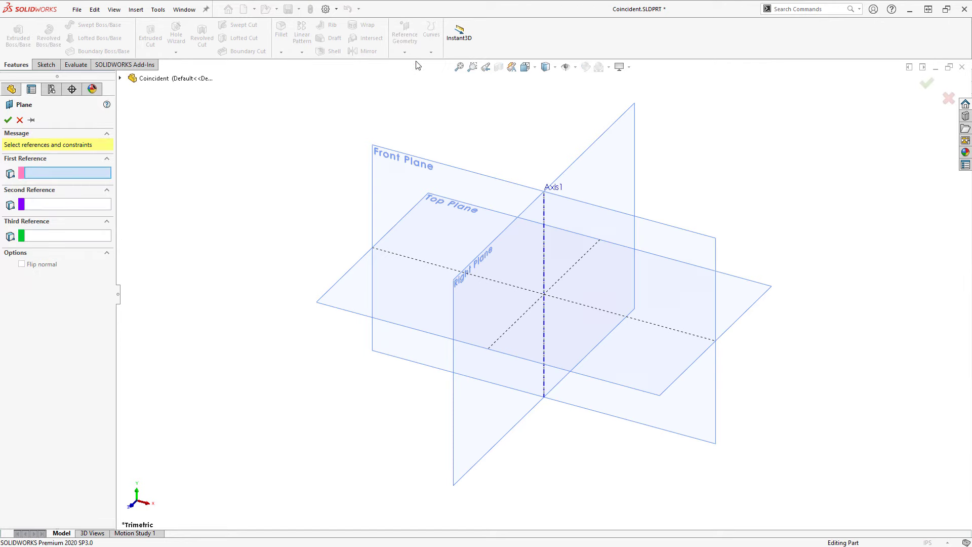
left_click(401, 161)
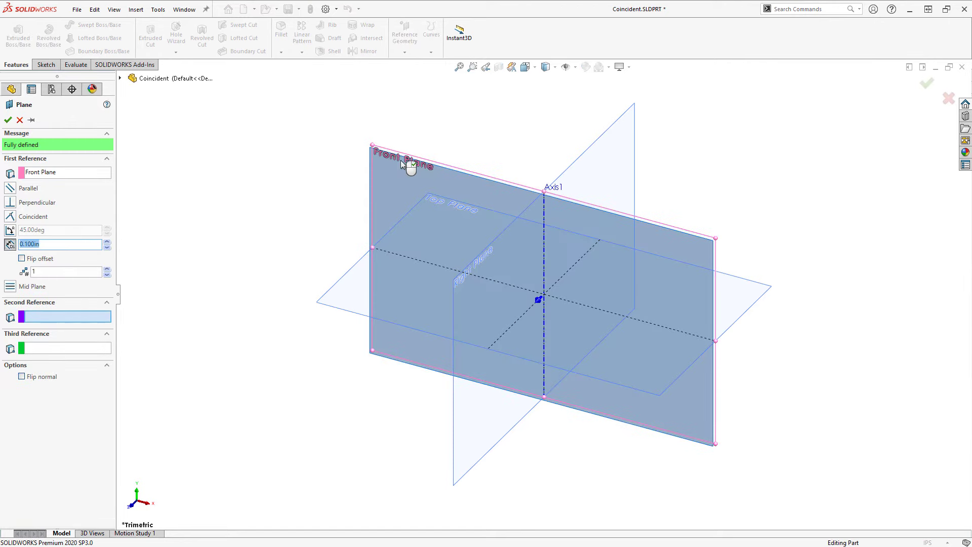
left_click(545, 219)
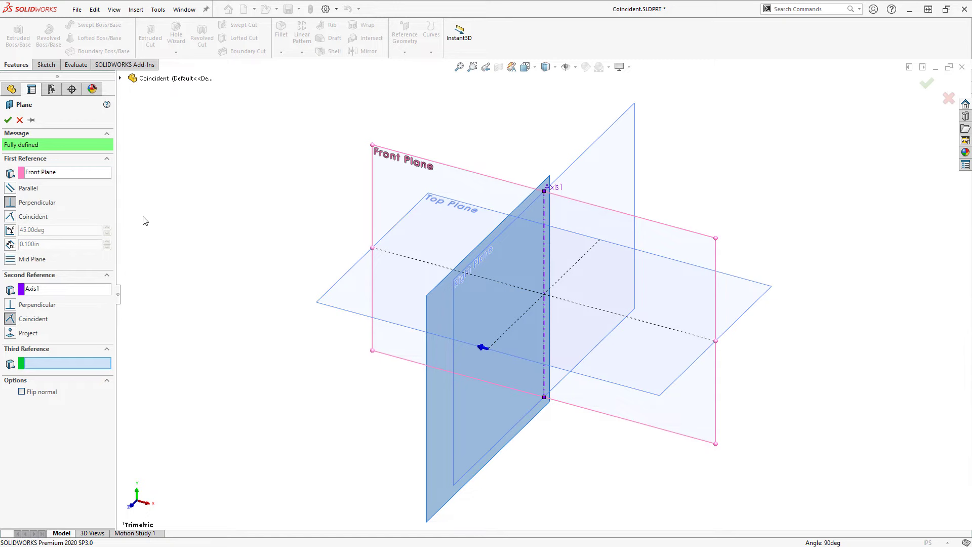
left_click(10, 230)
left_click(44, 245)
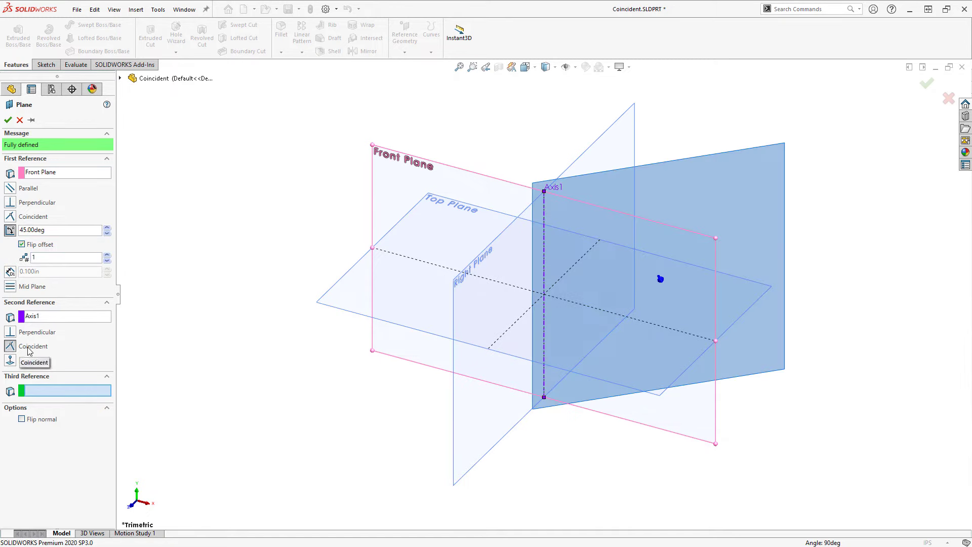
left_click(8, 120)
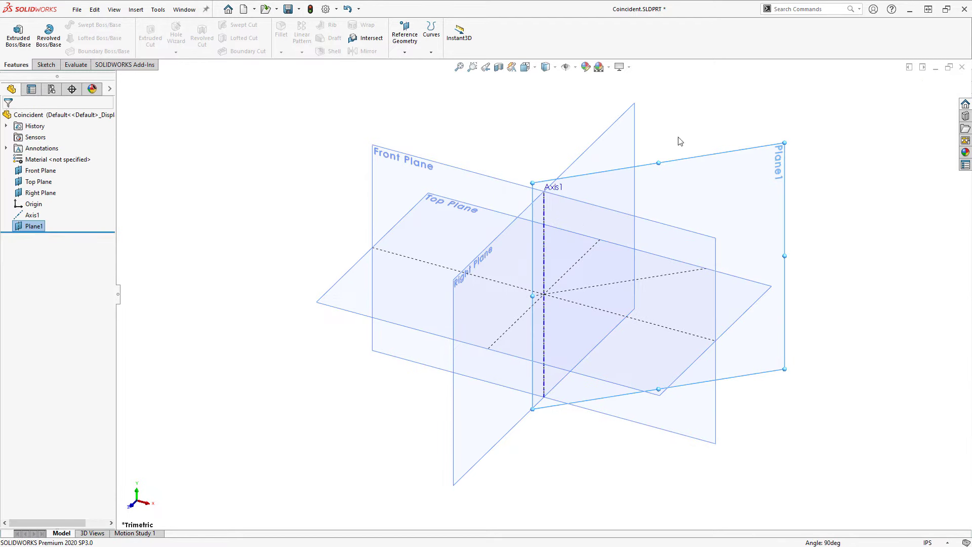
Start a sketch on Plane1 and draw a vertical line up from the origin.
right_click(770, 175)
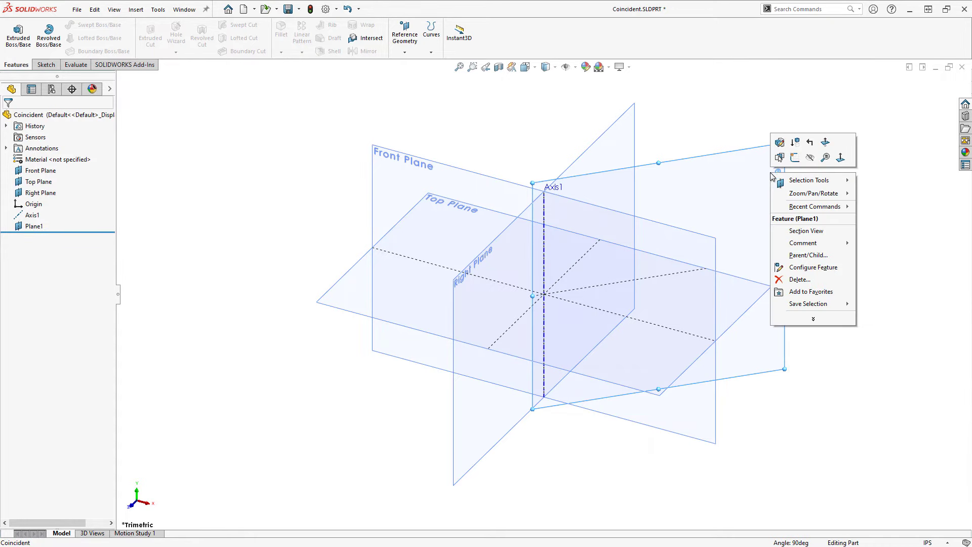
left_click(794, 163)
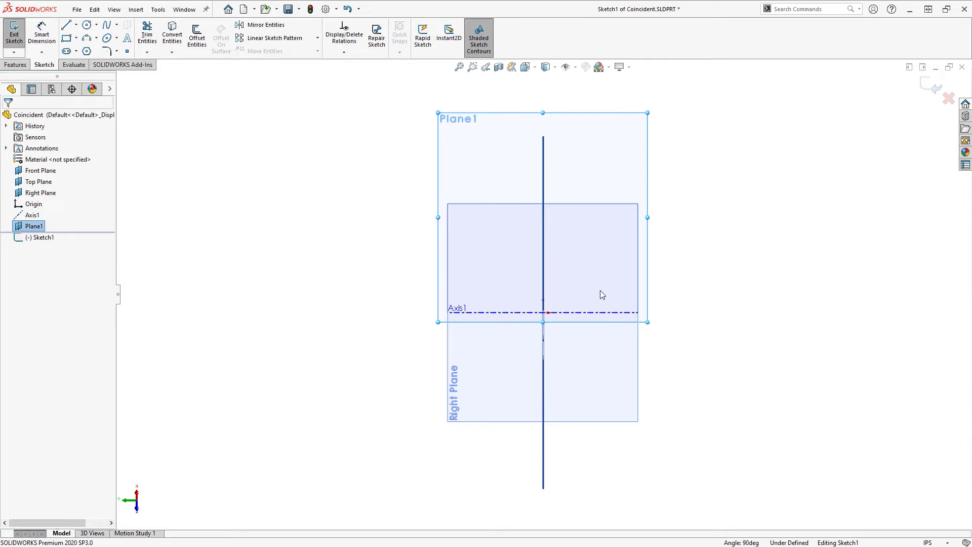
key("l")
left_click(543, 313)
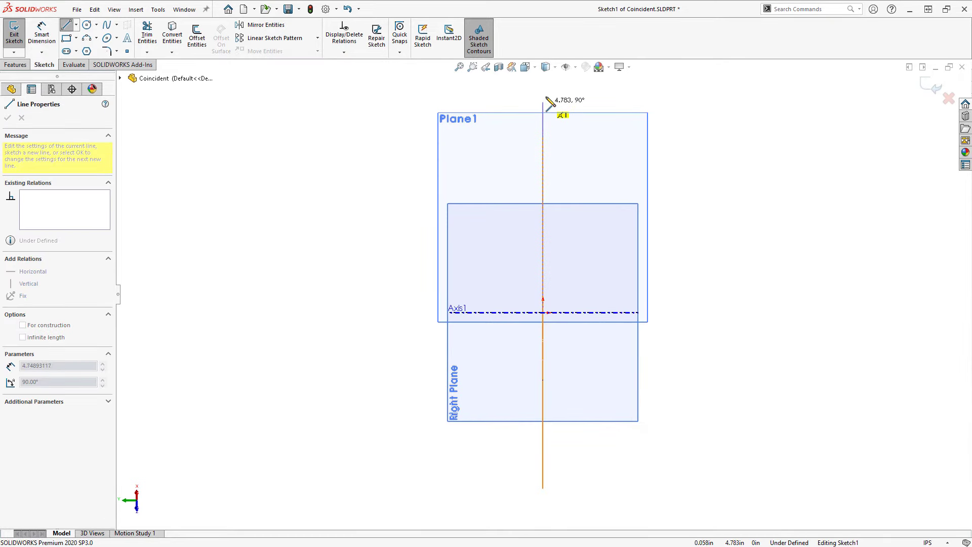
left_click(543, 89)
key("Escape")
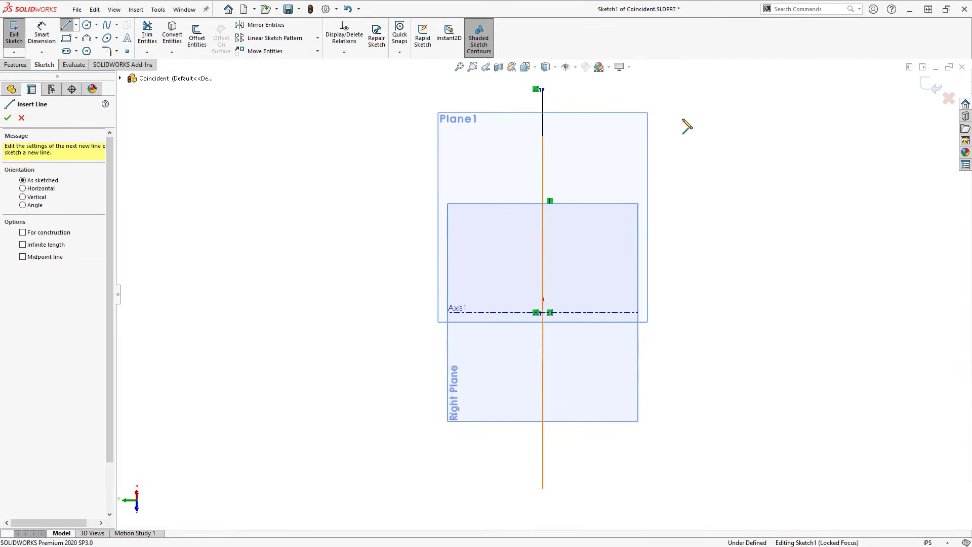
Orbit to check the line lies along Plane1, then exit Sketch1.
key("f")
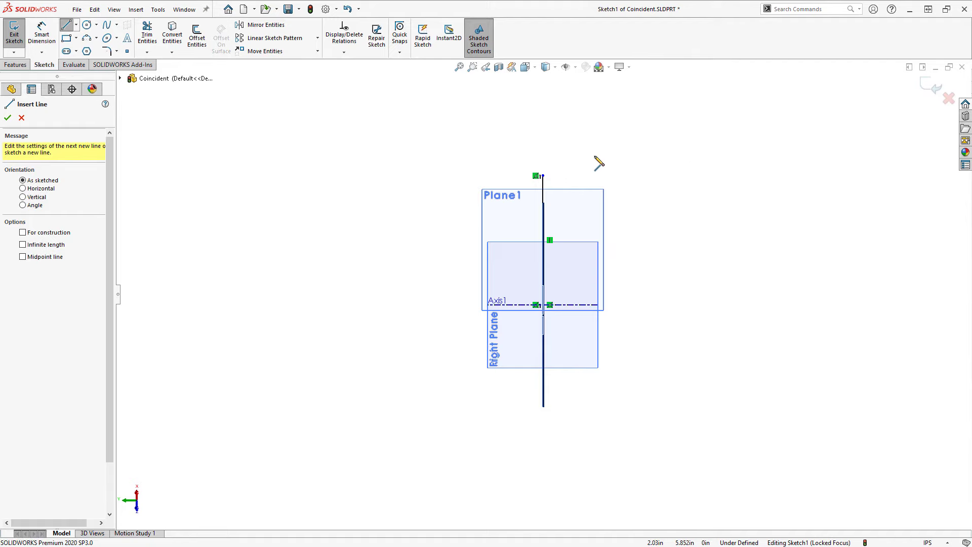
mouse_move(527, 131)
middle_mouse_down()
mouse_move(473, 200)
mouse_move(519, 393)
mouse_move(588, 356)
mouse_move(564, 319)
mouse_move(570, 332)
middle_mouse_up()
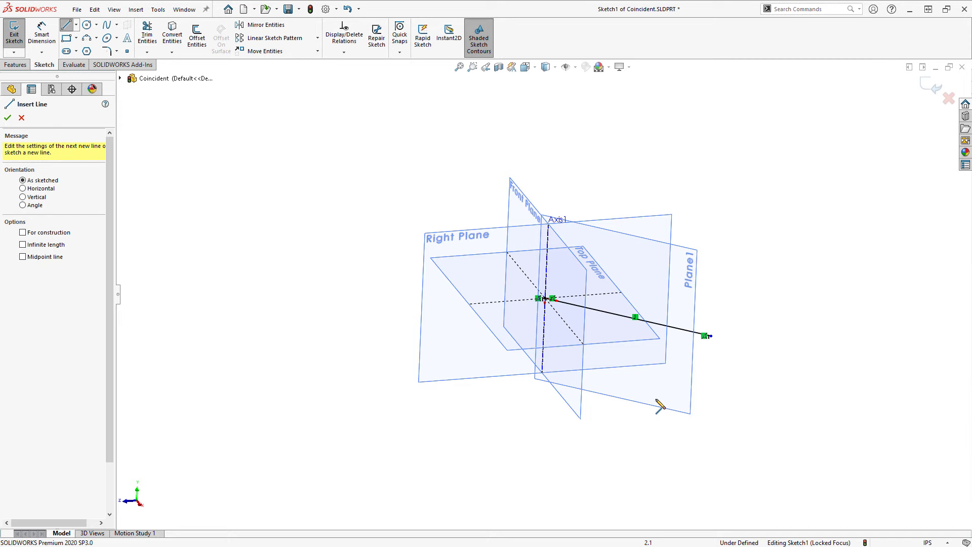
middle_click_drag(662, 403, 727, 412)
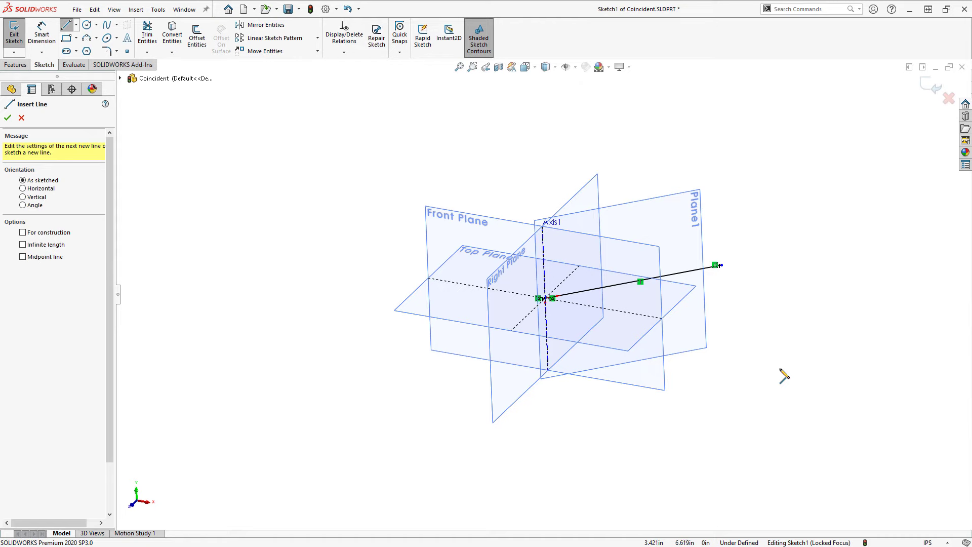
left_click(8, 118)
left_click(931, 85)
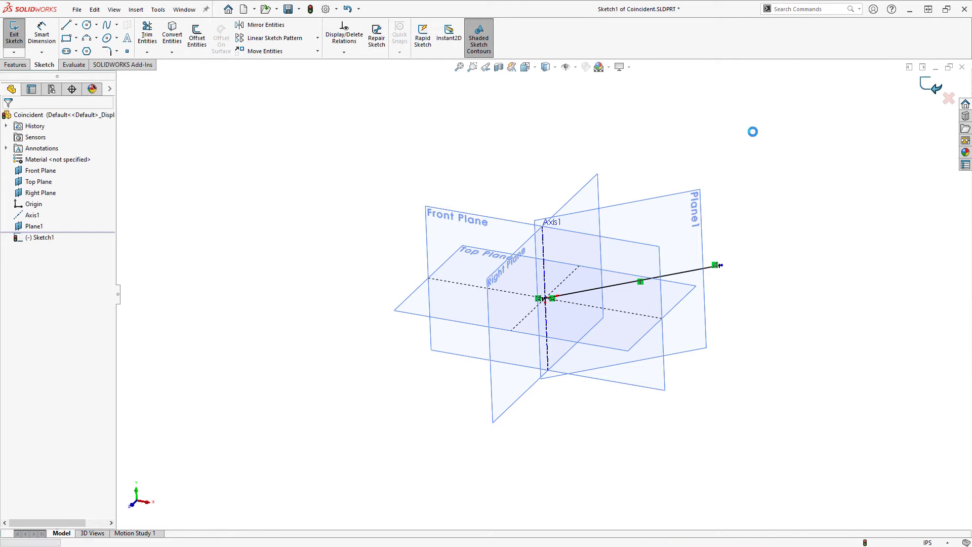
Edit Plane1 and switch its Axis1 reference from Coincident to Project.
left_click(697, 222)
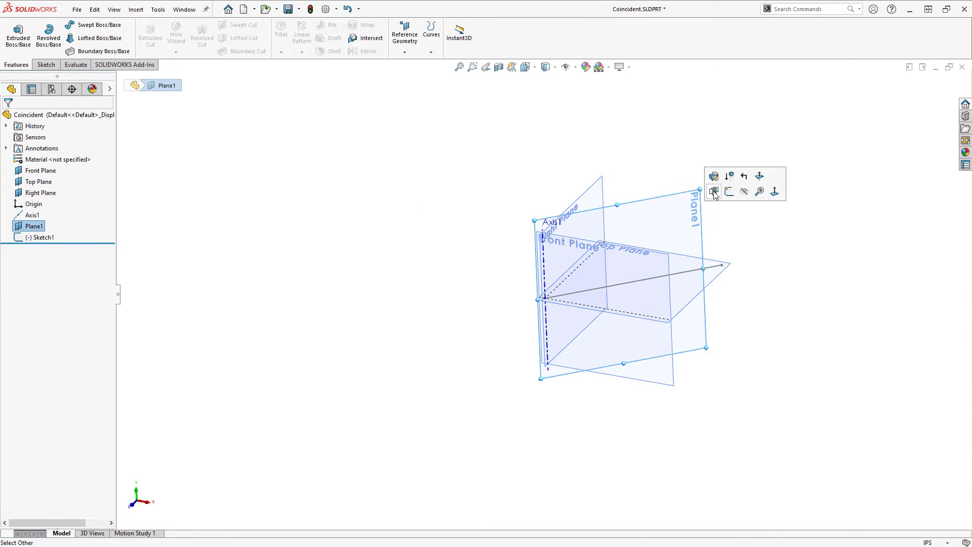
left_click(714, 192)
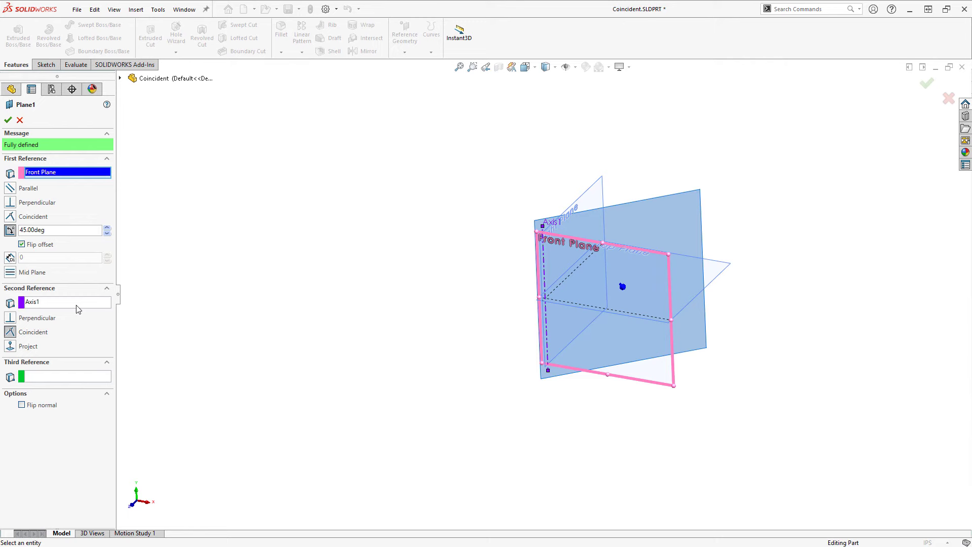
left_click(11, 347)
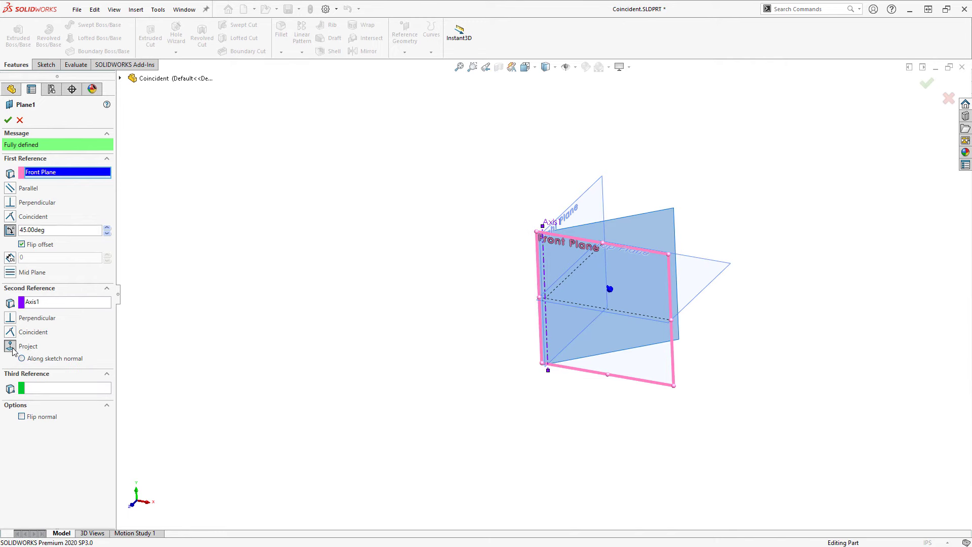